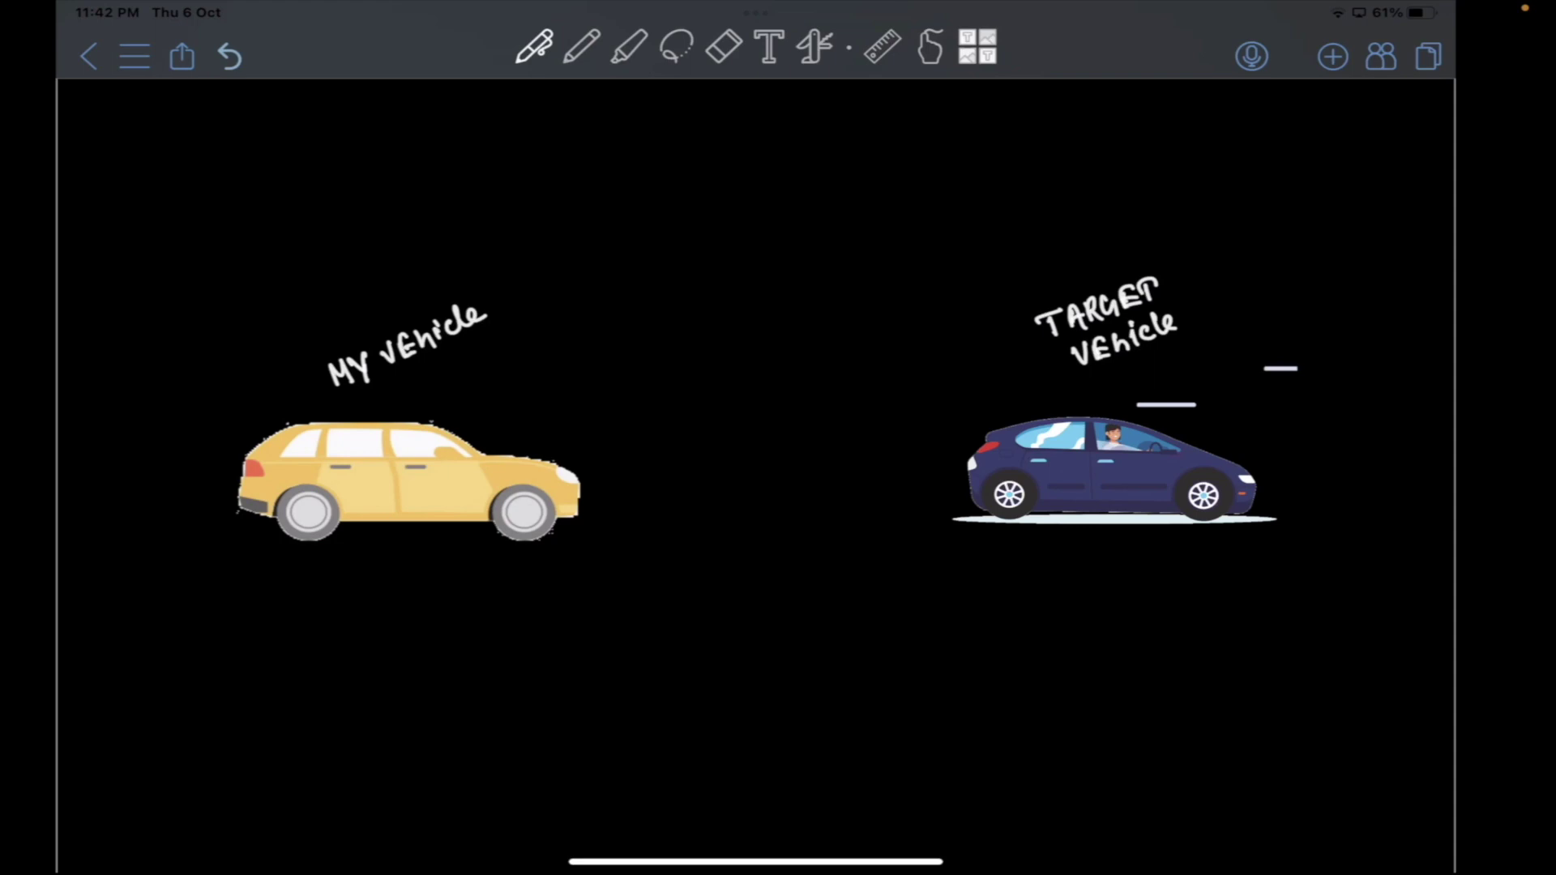
Sketch circled A and B near My Vehicle, plus a two-headed D arrow between cars
mouse_move(502, 342)
mouse_down()
mouse_move(494, 370)
mouse_move(513, 369)
mouse_move(506, 334)
mouse_move(547, 340)
mouse_up()
drag(550, 304, 552, 304)
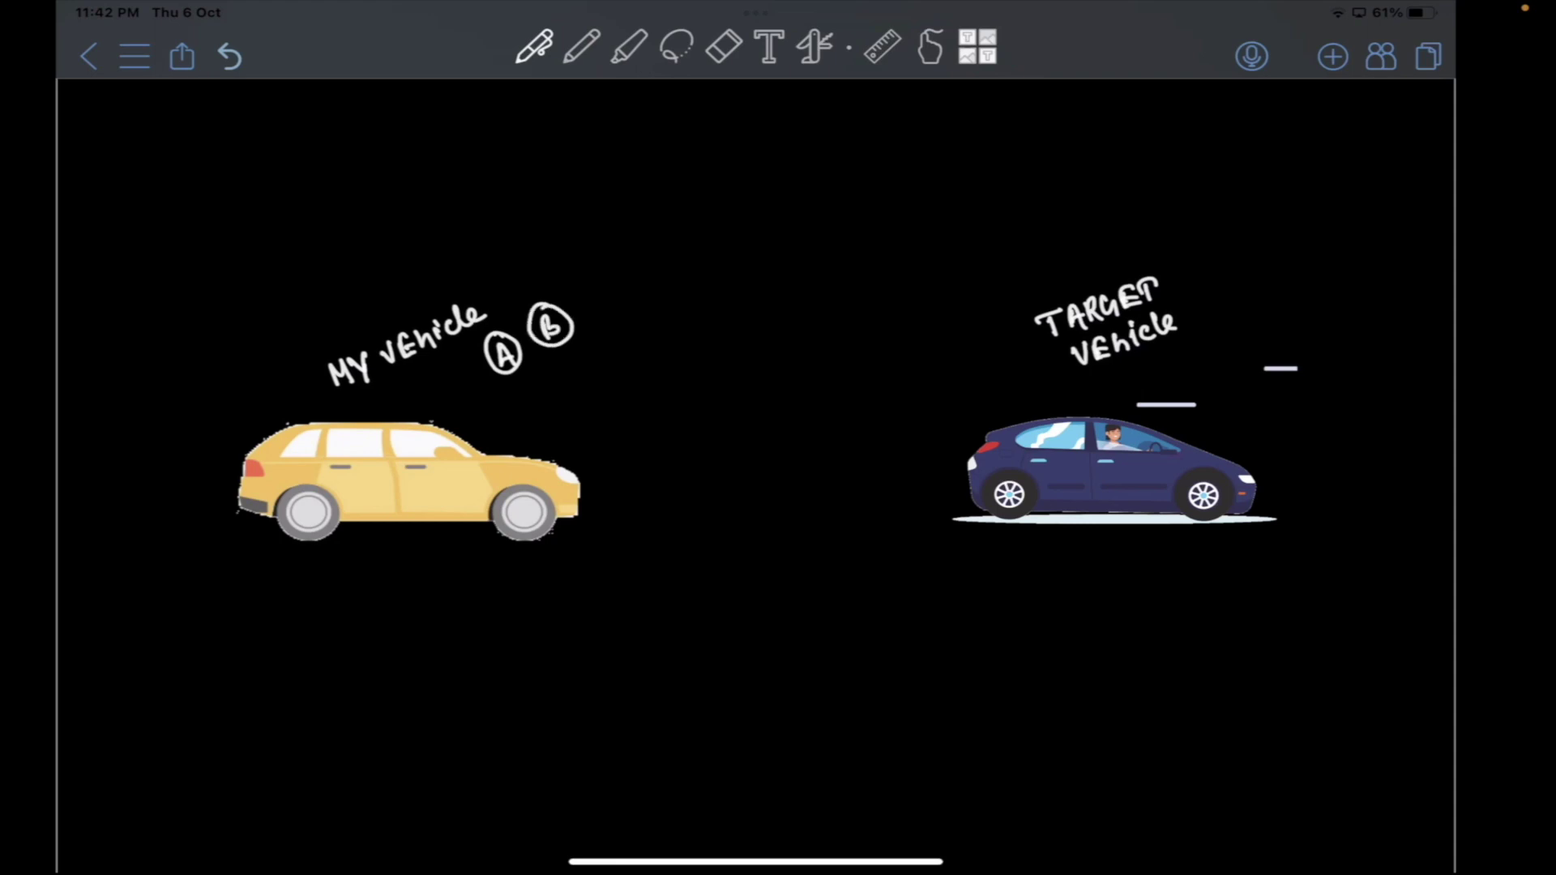
drag(628, 486, 904, 479)
drag(904, 480, 887, 493)
drag(642, 466, 625, 479)
drag(625, 479, 642, 500)
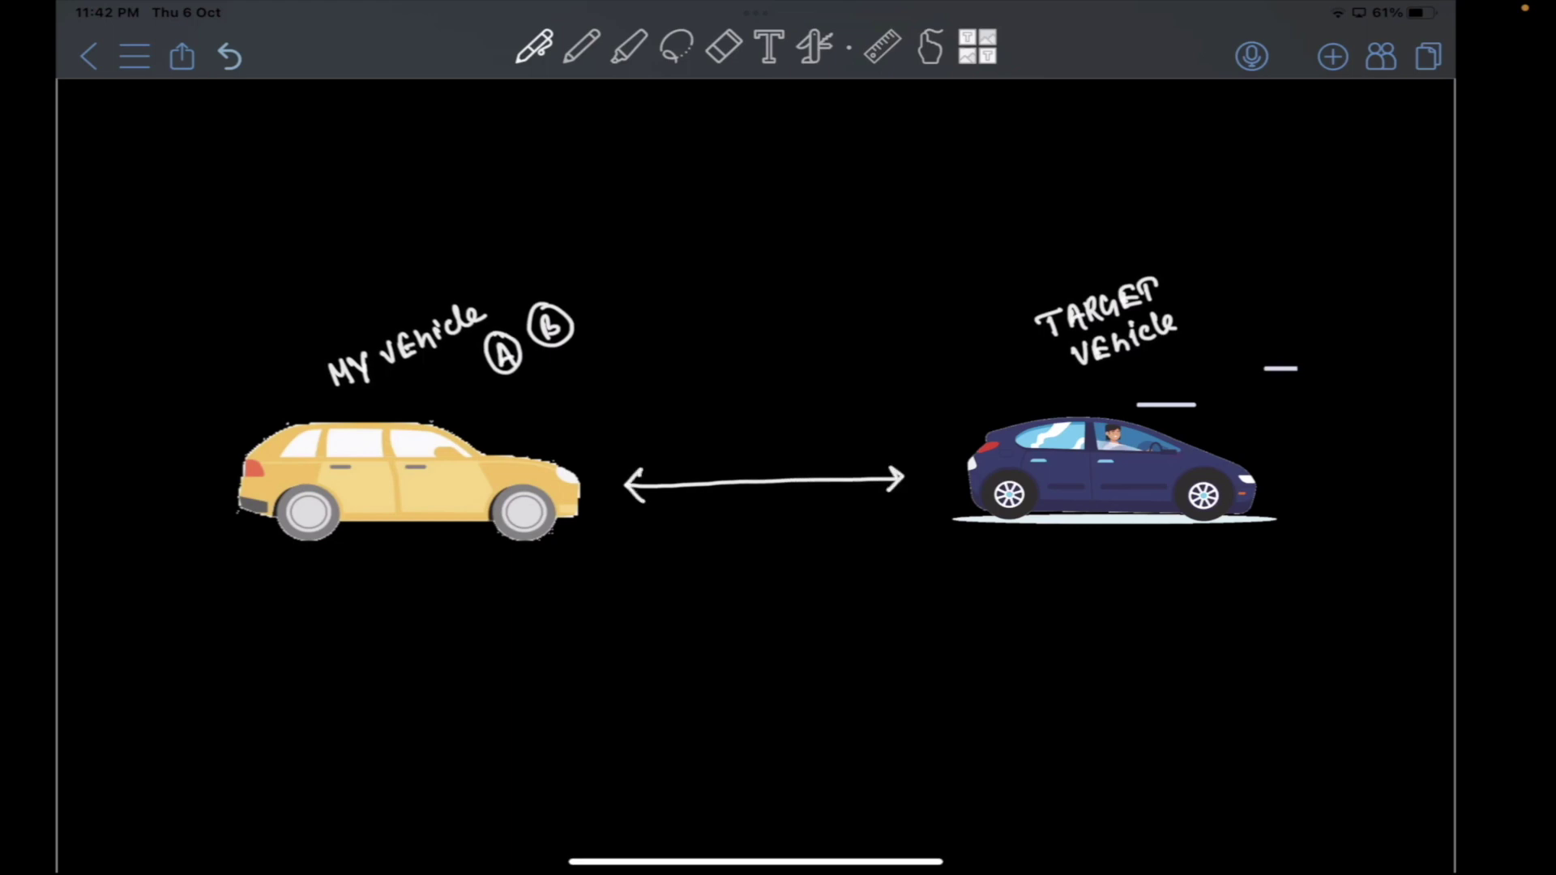
drag(746, 445, 744, 469)
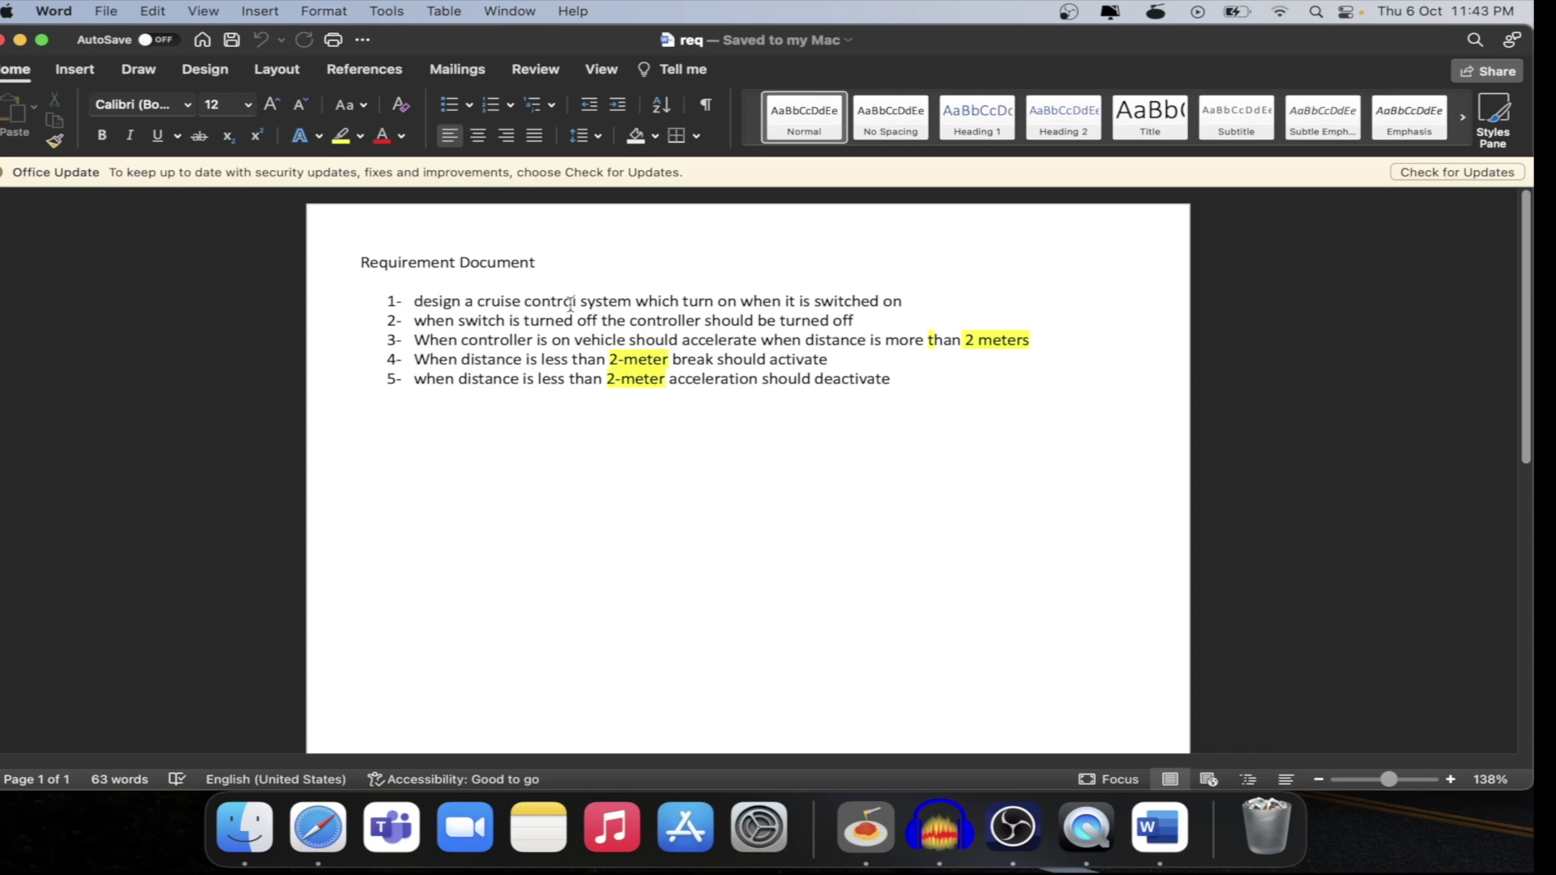
Select key phrases in requirements 1–3, including requirement 3's 2 meters threshold
drag(907, 301, 735, 301)
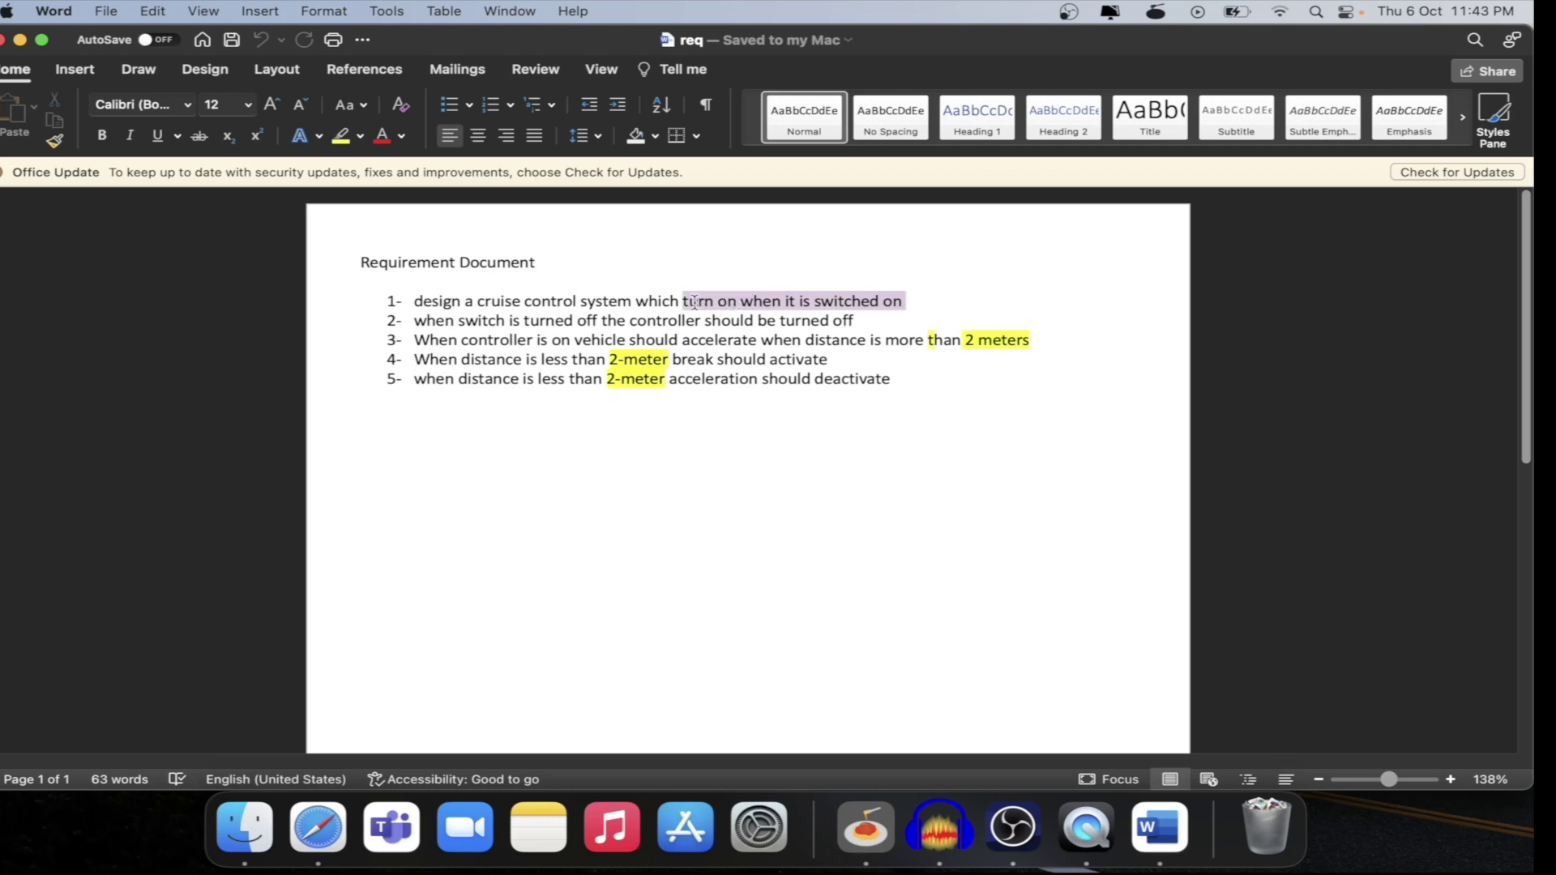
drag(735, 300, 669, 304)
drag(579, 320, 854, 320)
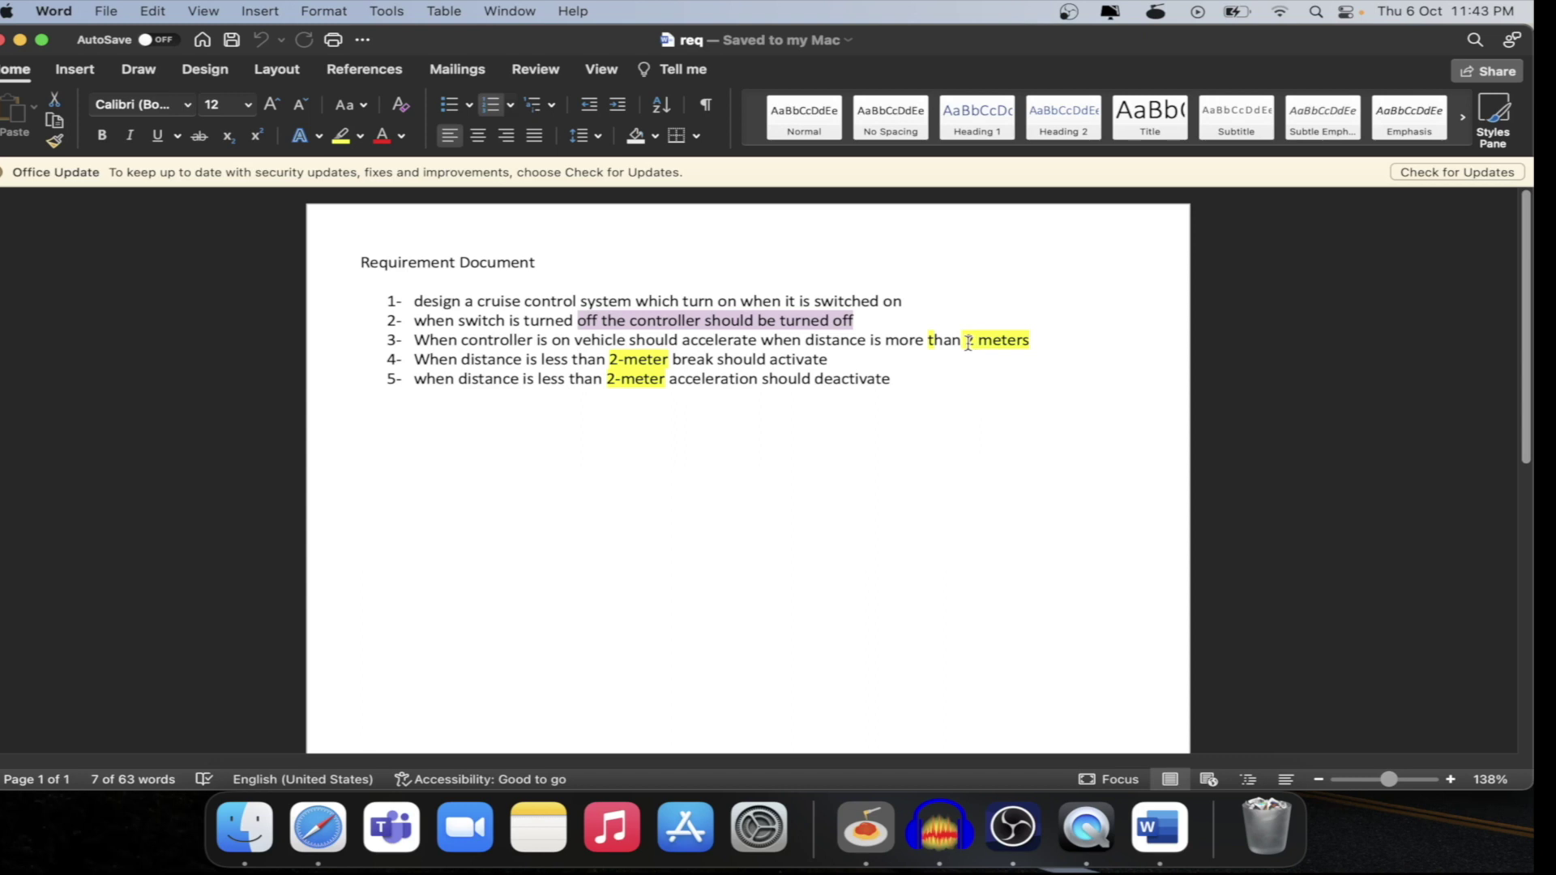
drag(966, 340, 1019, 340)
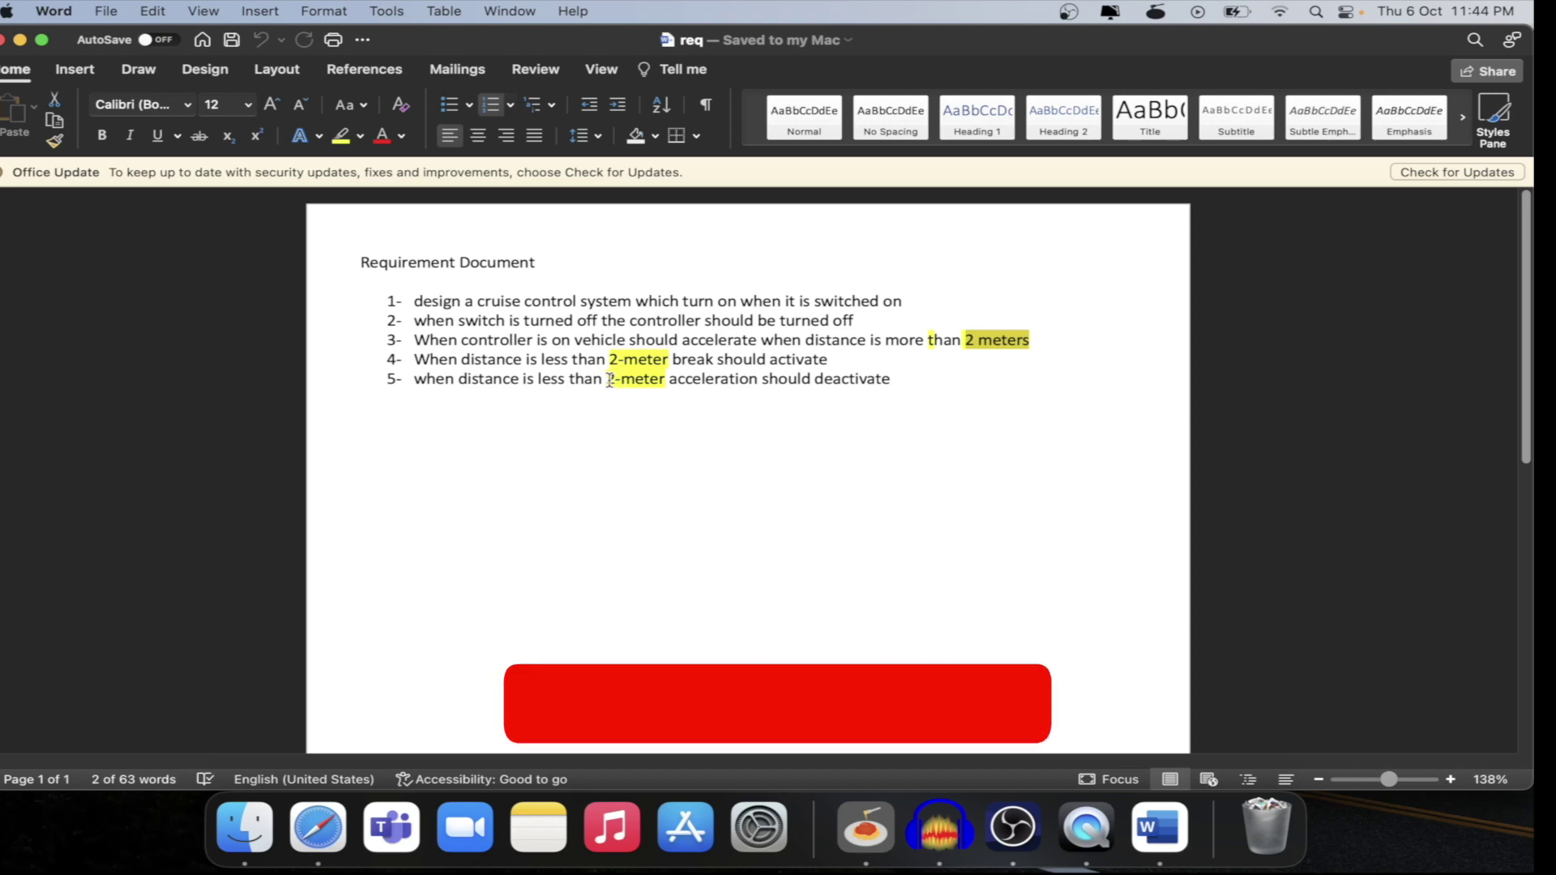
Change "less than" to "more than" 2-meter in requirement 5
click(564, 380)
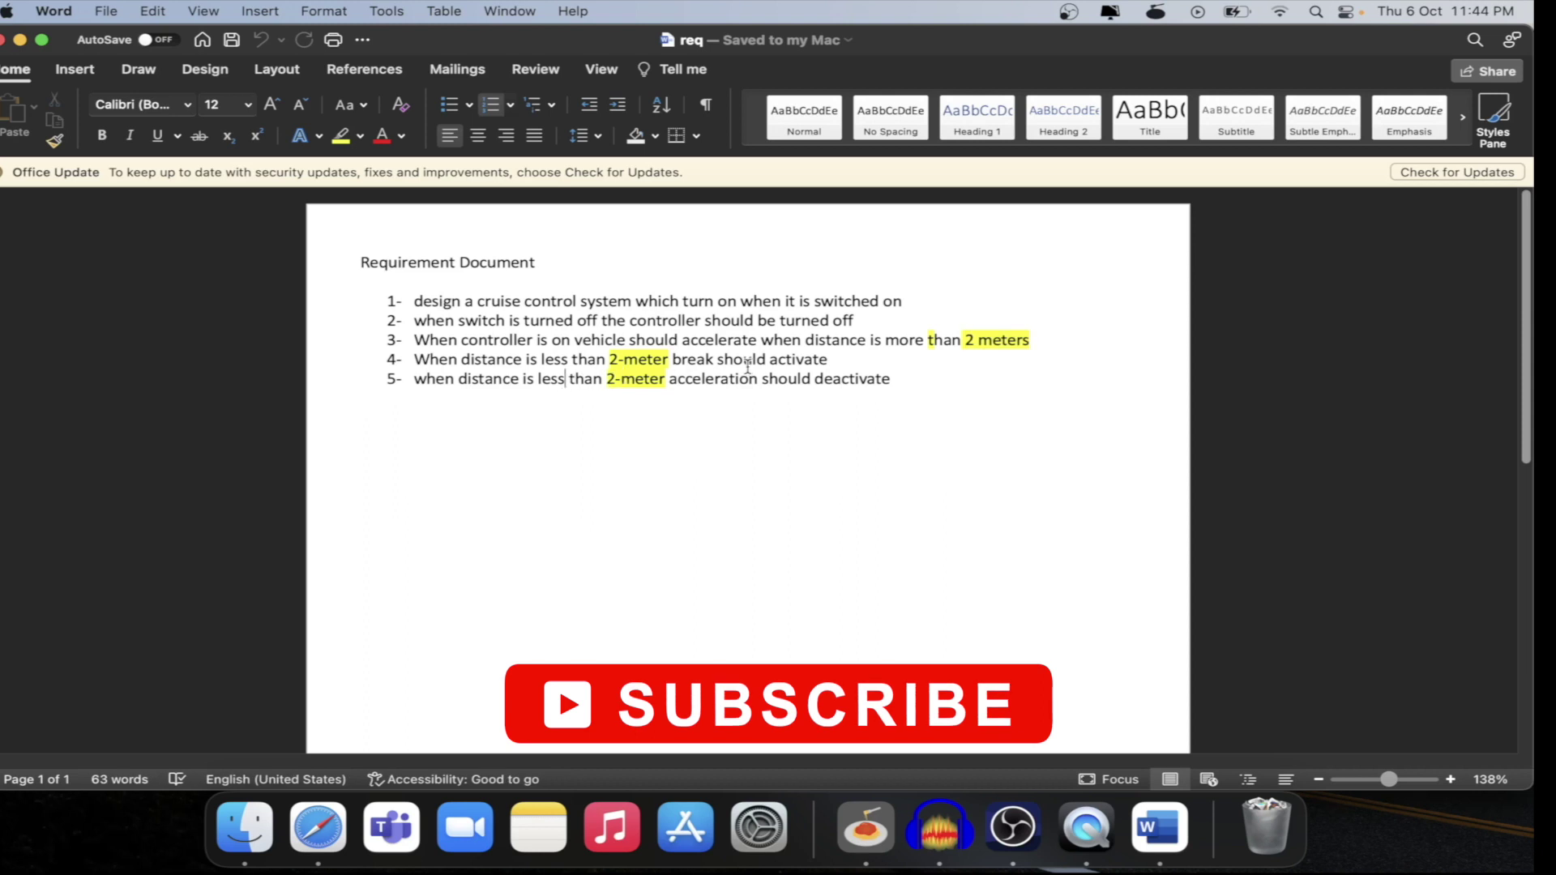
key(super+z)
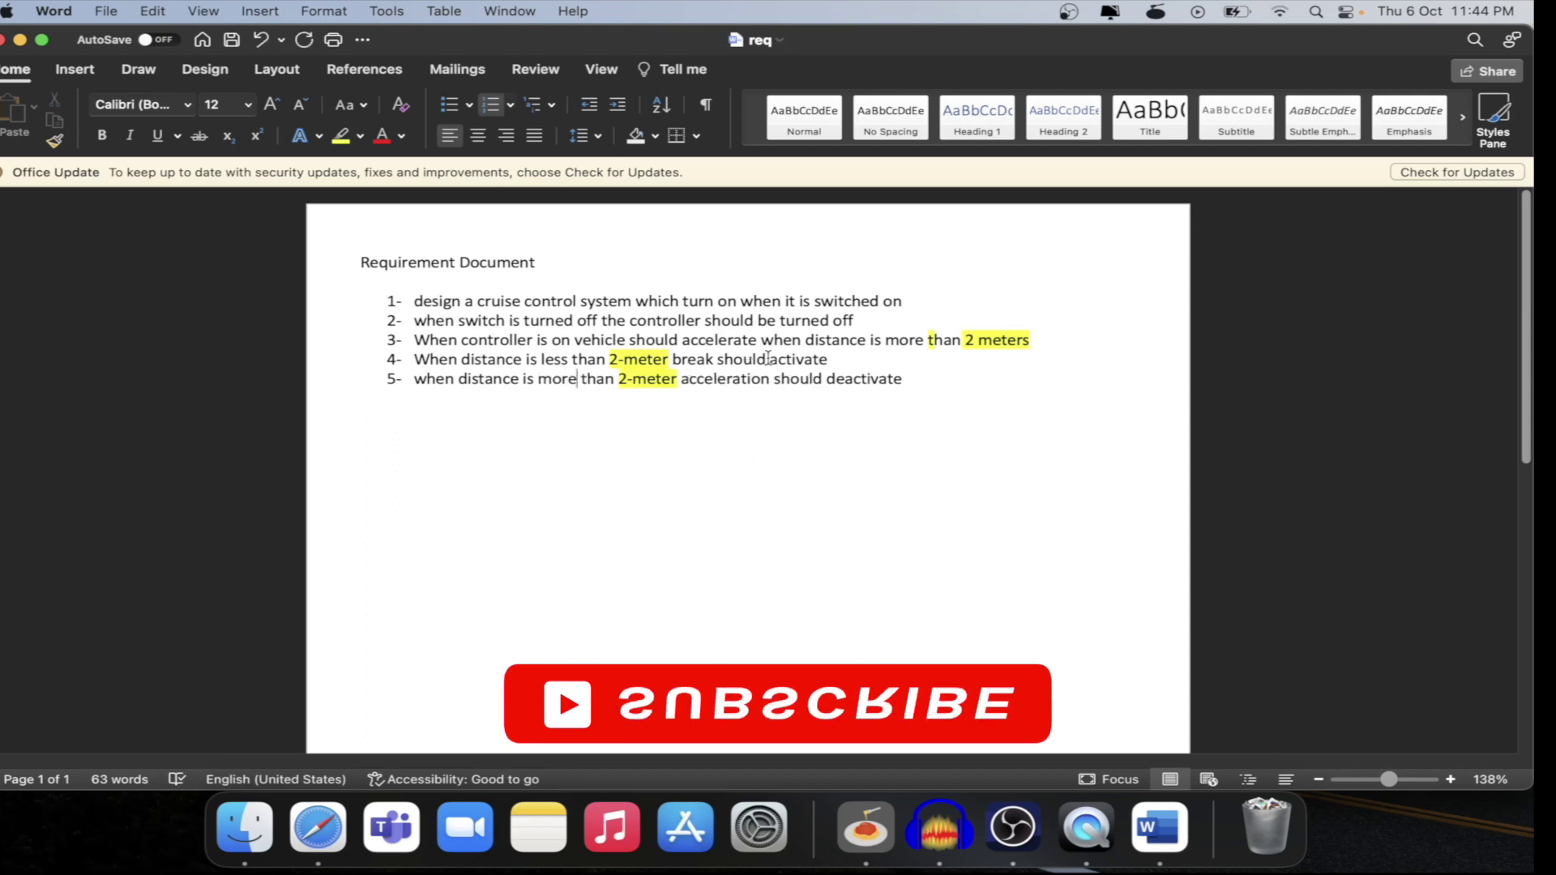